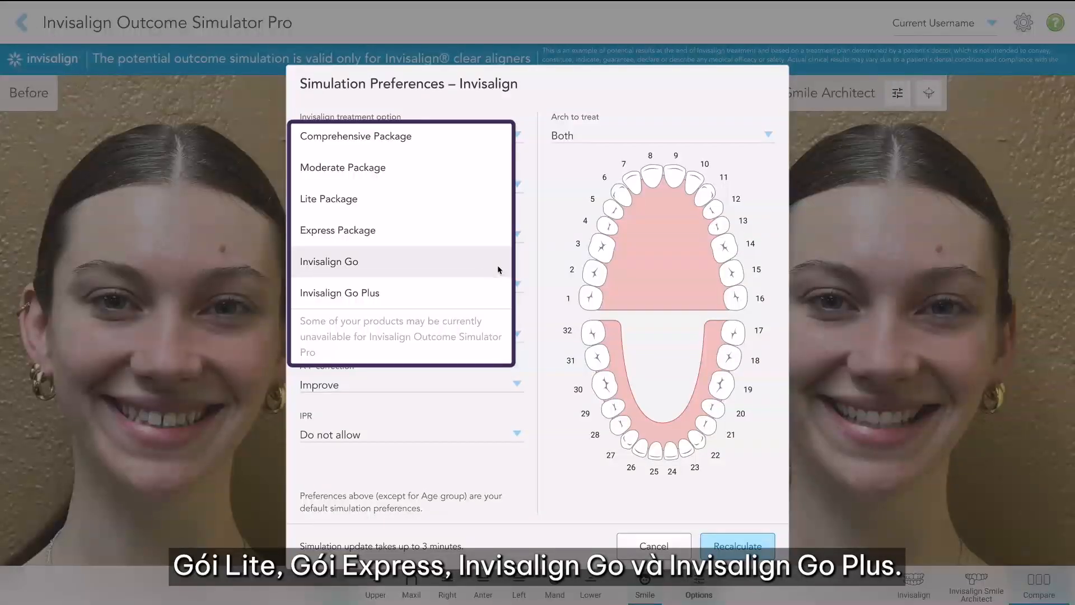
Step: Apply the Dr. iTero Custom IPP With Overcorrection preferences template to the Invisalign simulation
click(541, 222)
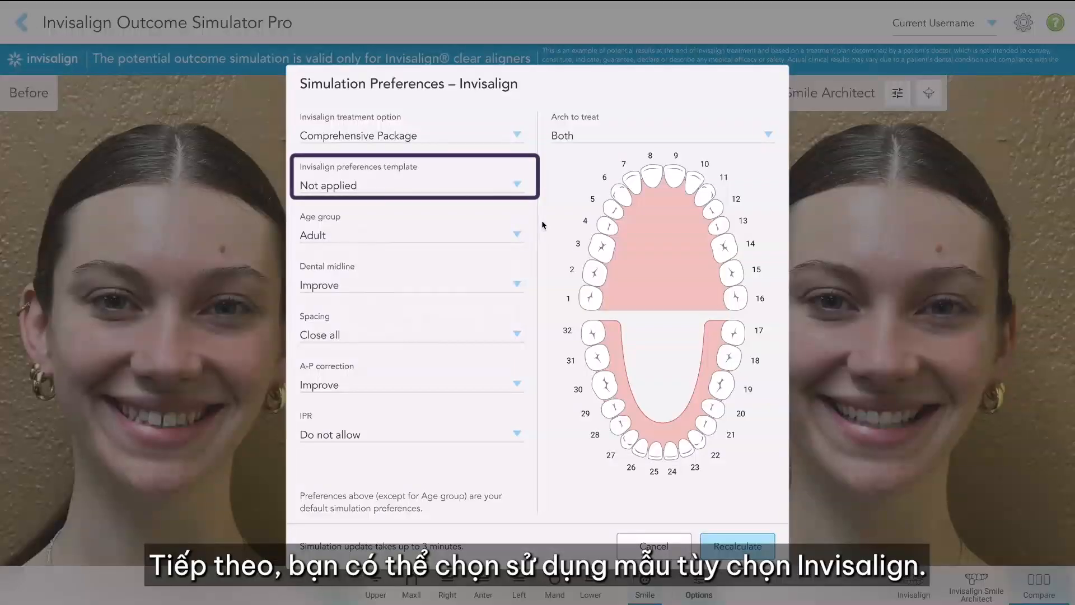
click(512, 185)
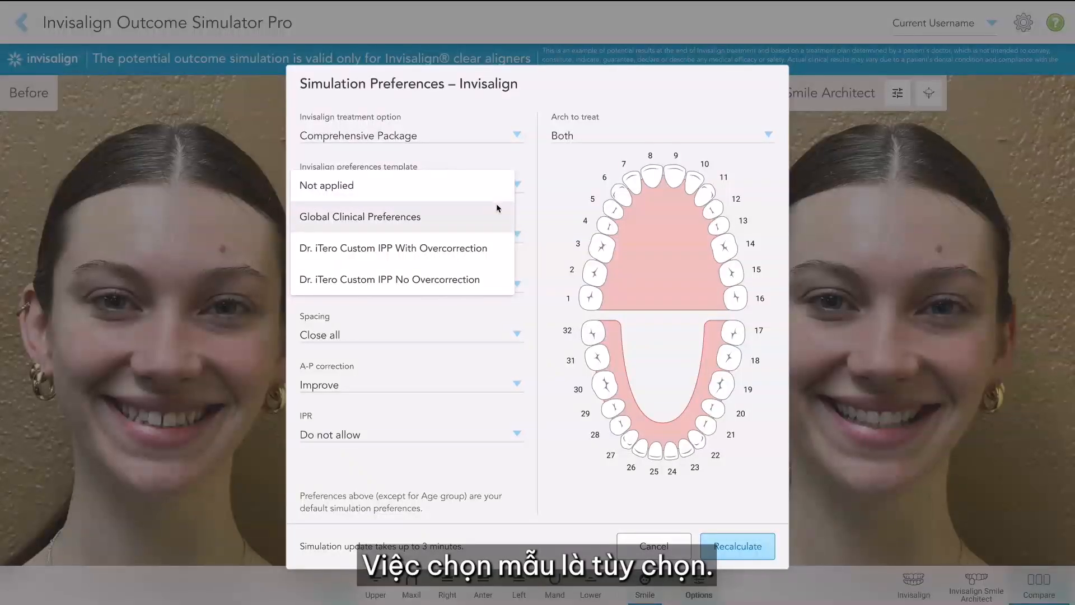
click(328, 246)
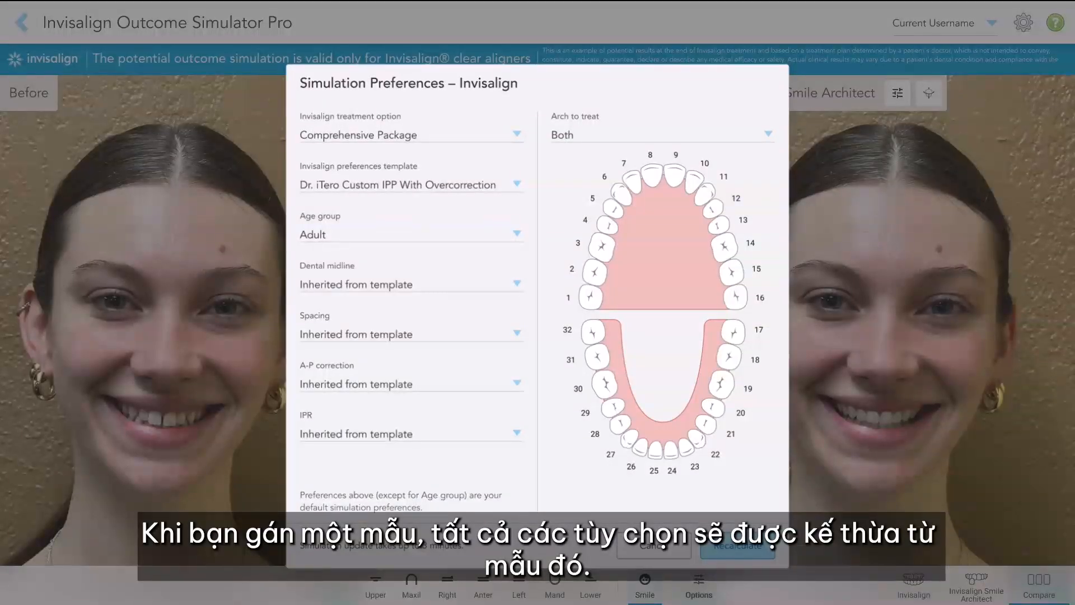
Step: Override the template by setting Spacing to Close all and IPR to Do not allow
click(311, 335)
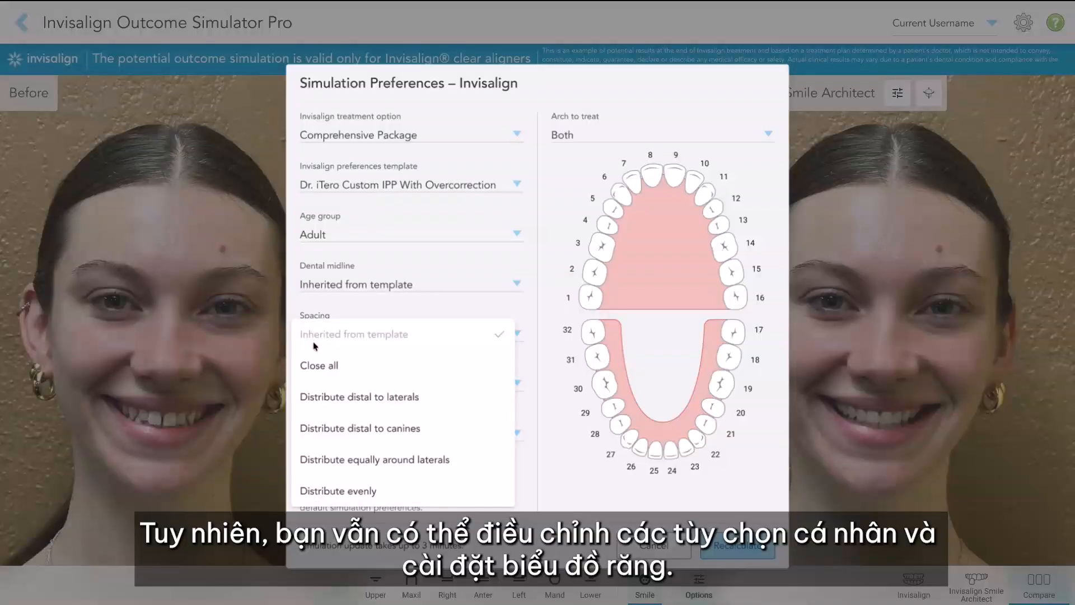
click(318, 366)
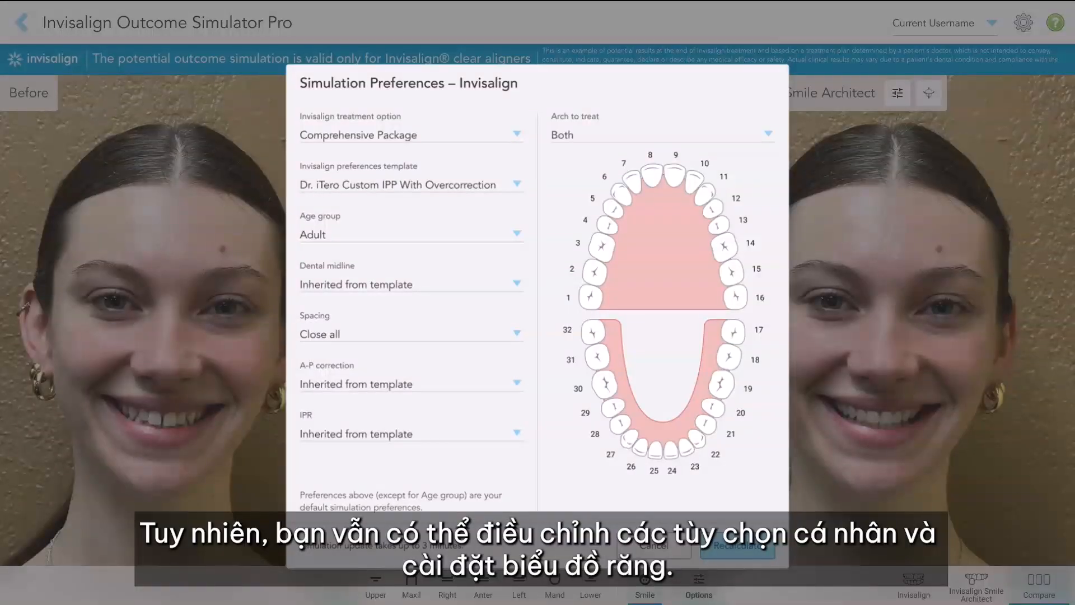
click(311, 437)
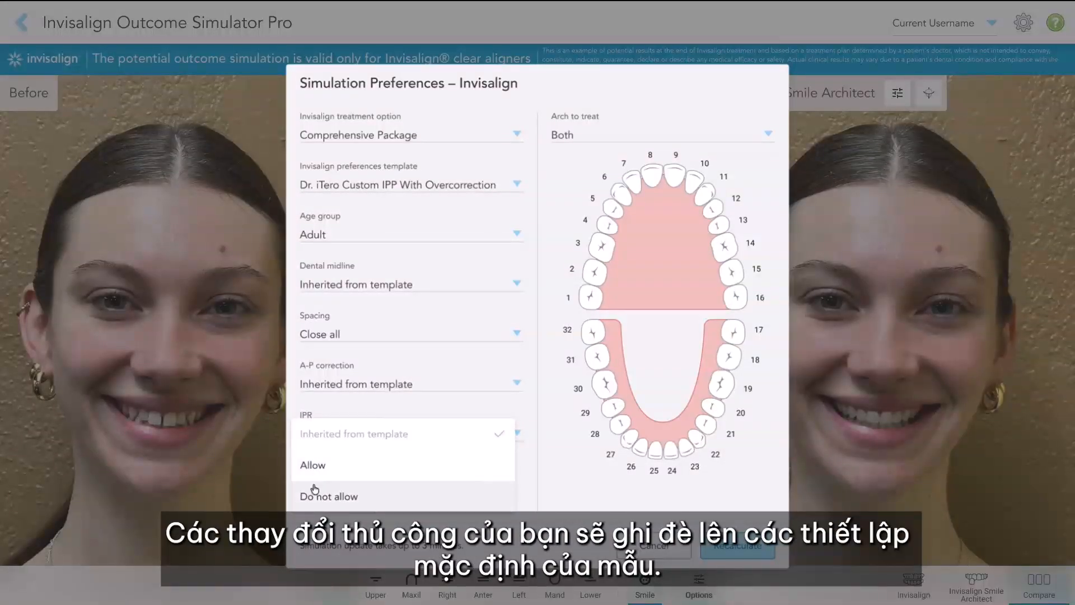
click(316, 493)
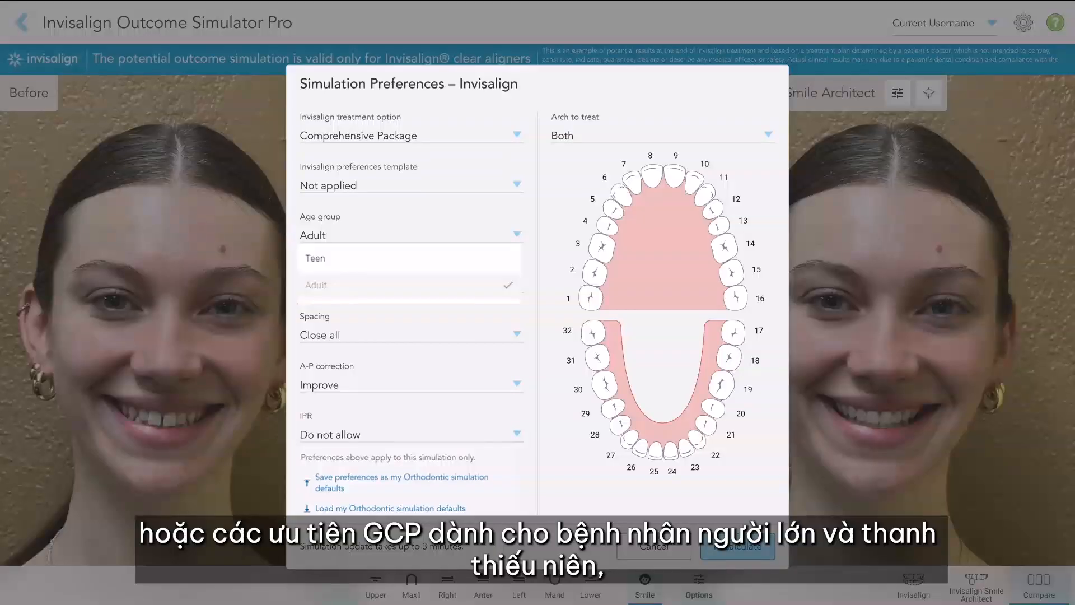
Step: Mark tooth 2 in the arch diagram as Do not move and change its marking to Extract
click(580, 132)
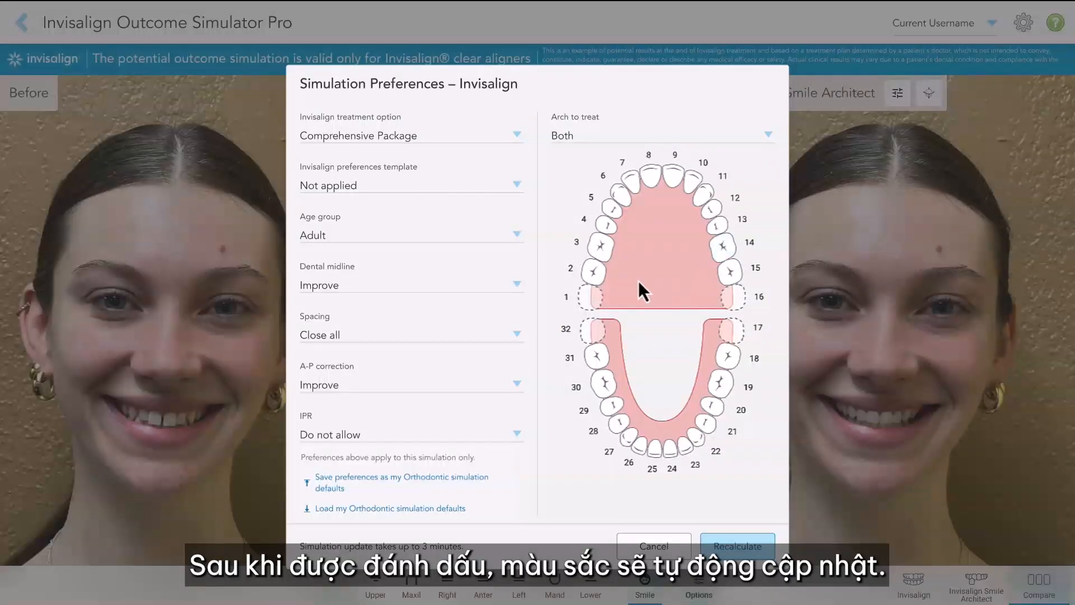
click(594, 274)
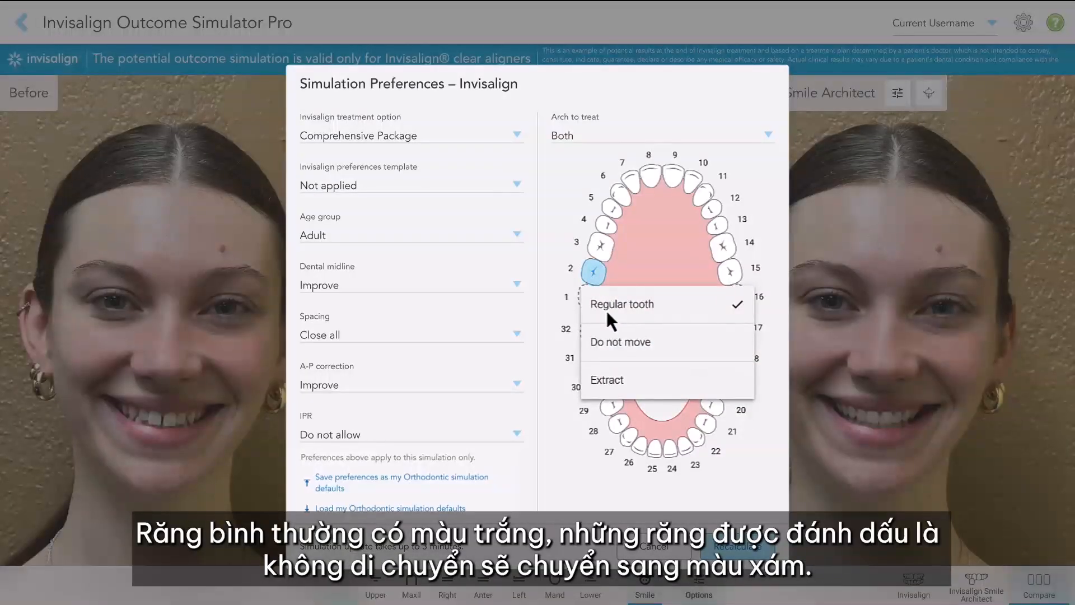
click(619, 354)
click(596, 276)
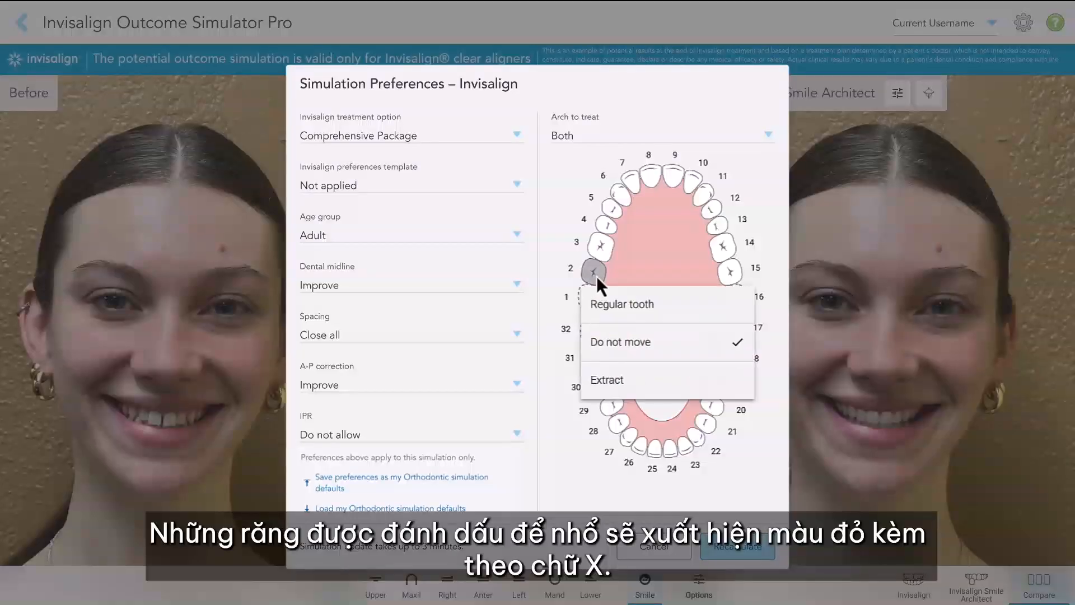
click(629, 380)
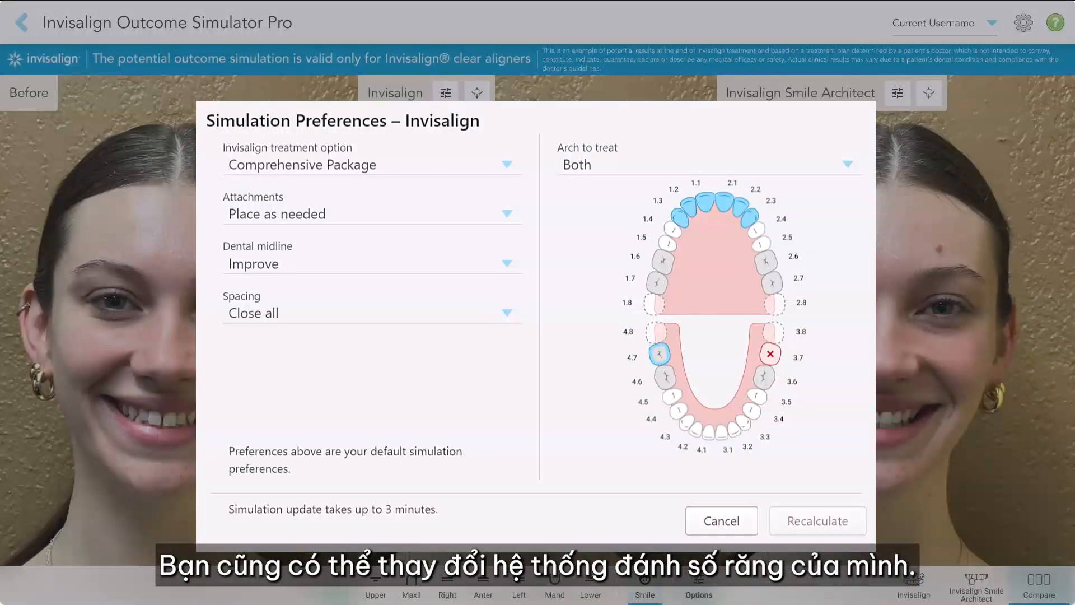
click(799, 278)
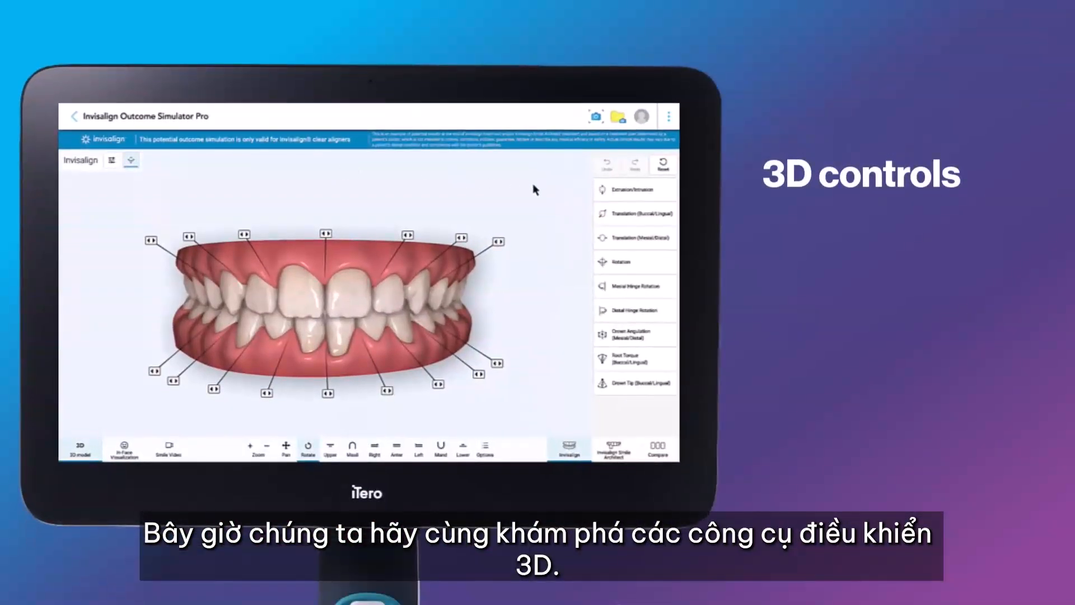
Step: Display the Extrusion/Intrusion and Translation (Buccal/Lingual) movement handles on tooth 9 of the Invisalign 3D model
click(618, 191)
click(349, 303)
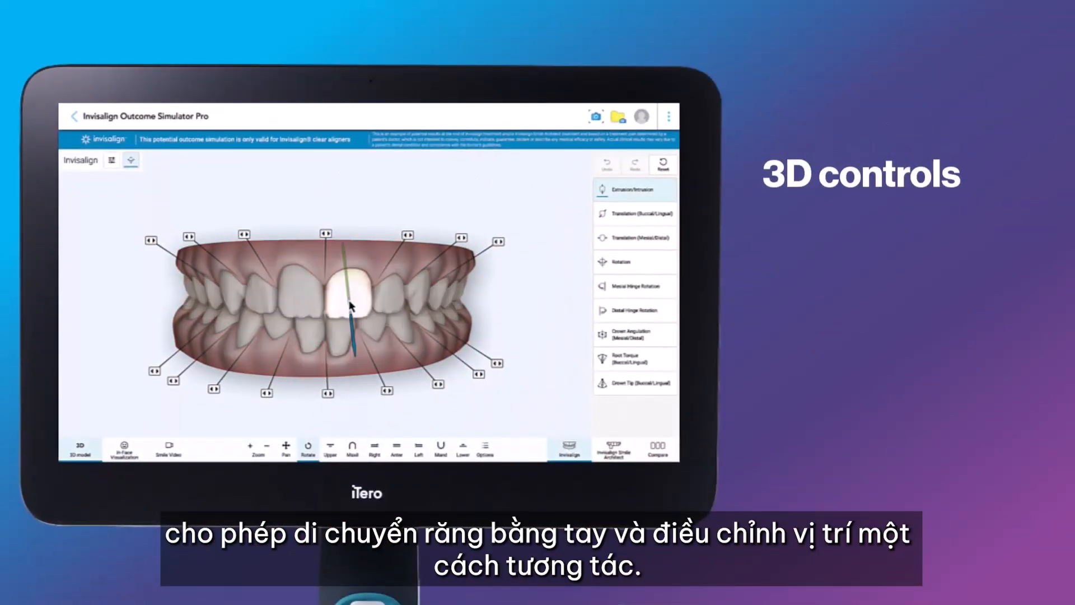
click(401, 204)
click(633, 213)
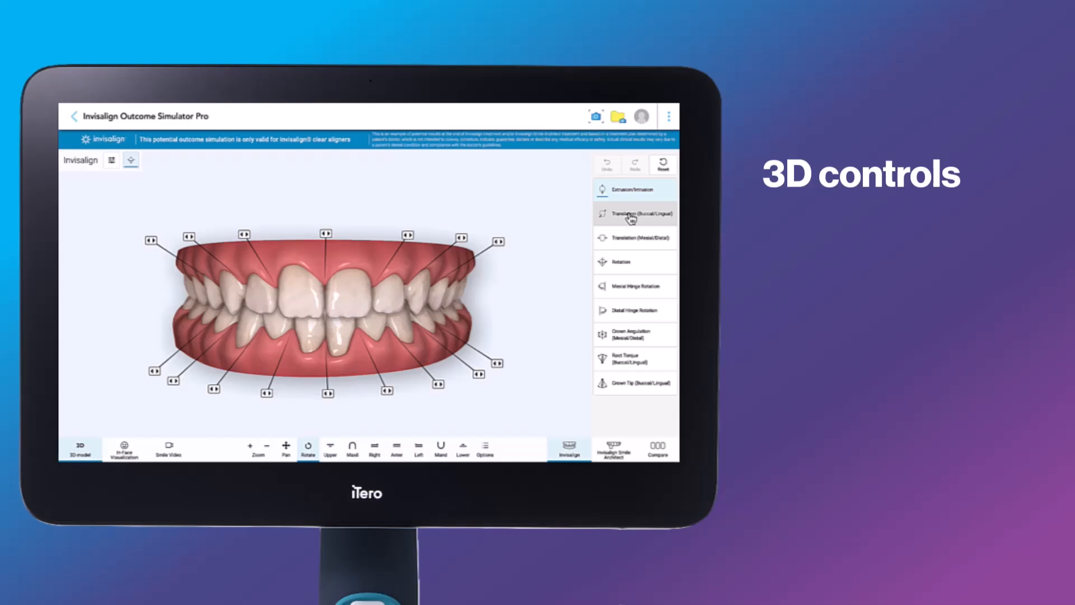
click(364, 300)
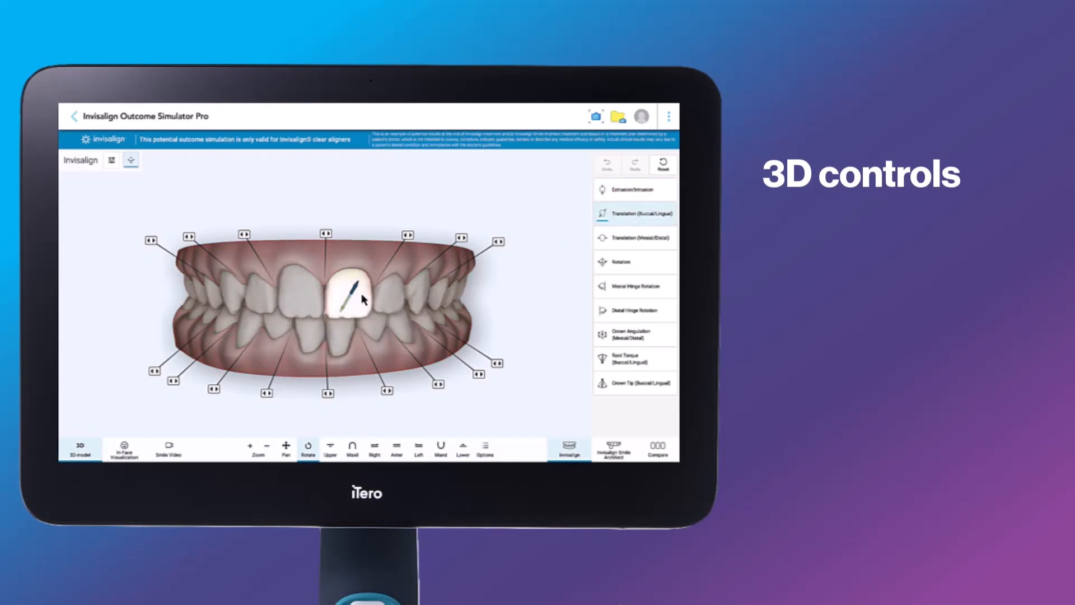
click(583, 263)
Step: Rotate tooth 9 slightly with the Rotation control and deselect it
click(601, 262)
click(359, 294)
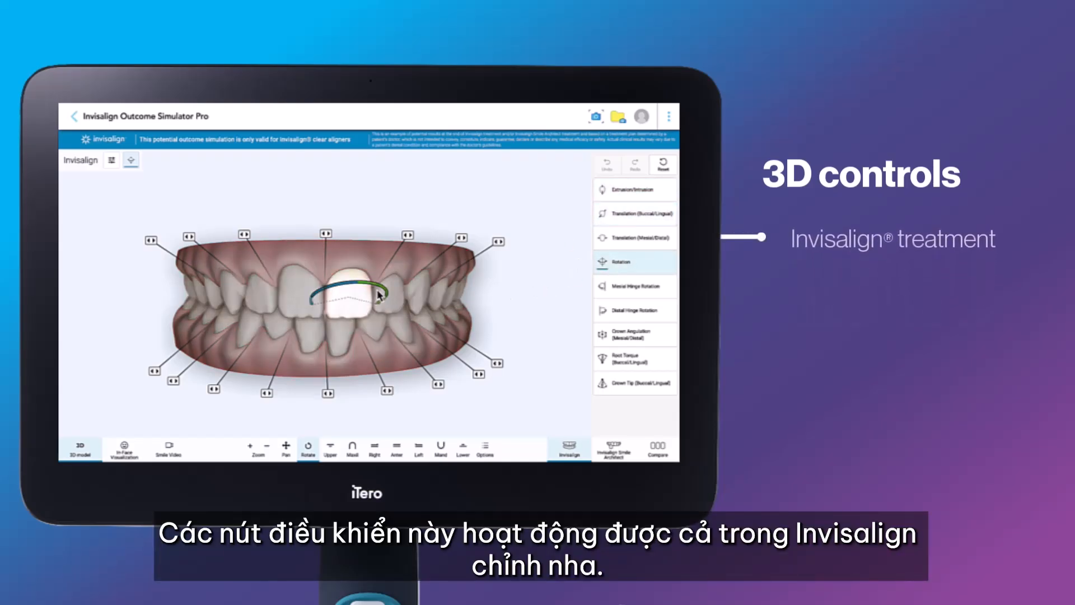
drag(370, 289, 378, 295)
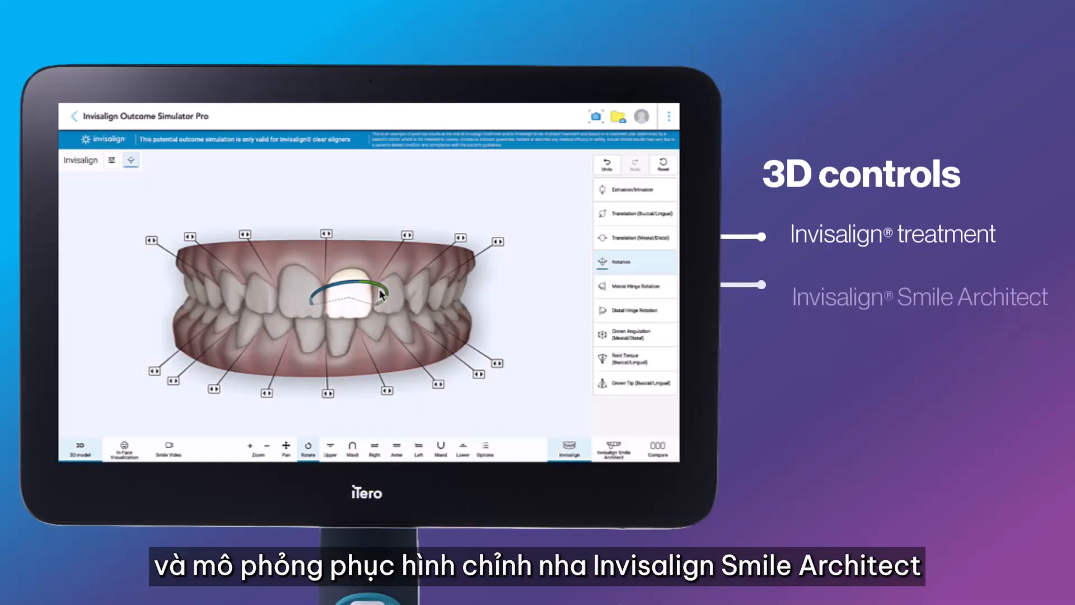
click(551, 311)
Step: Add 0.2 mm of spacing between teeth 9 and 10 and 0.2 mm of IPR between teeth 8 and 9
click(407, 235)
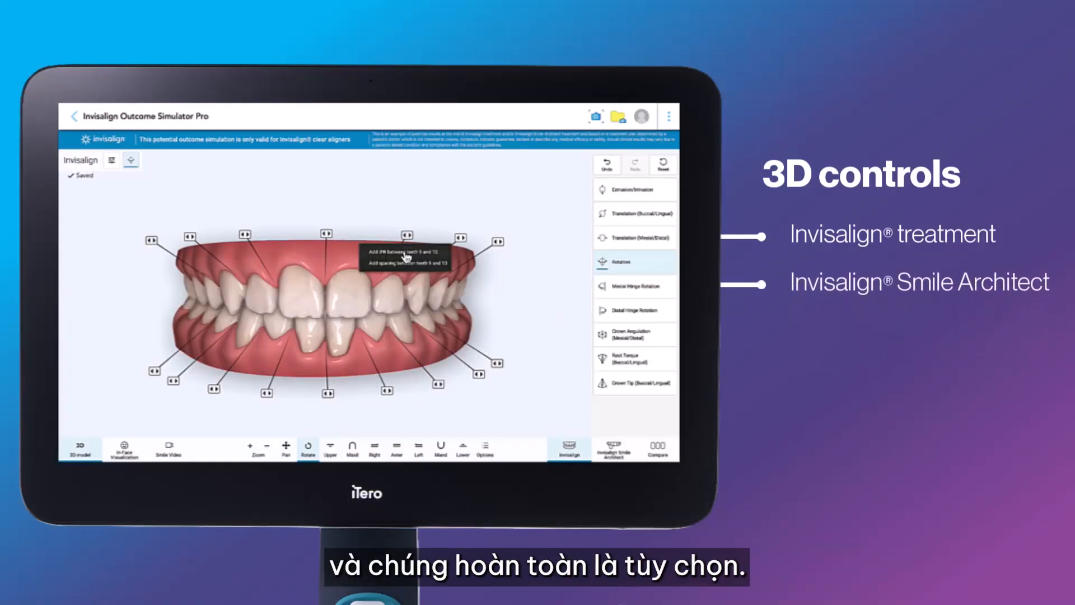
click(406, 263)
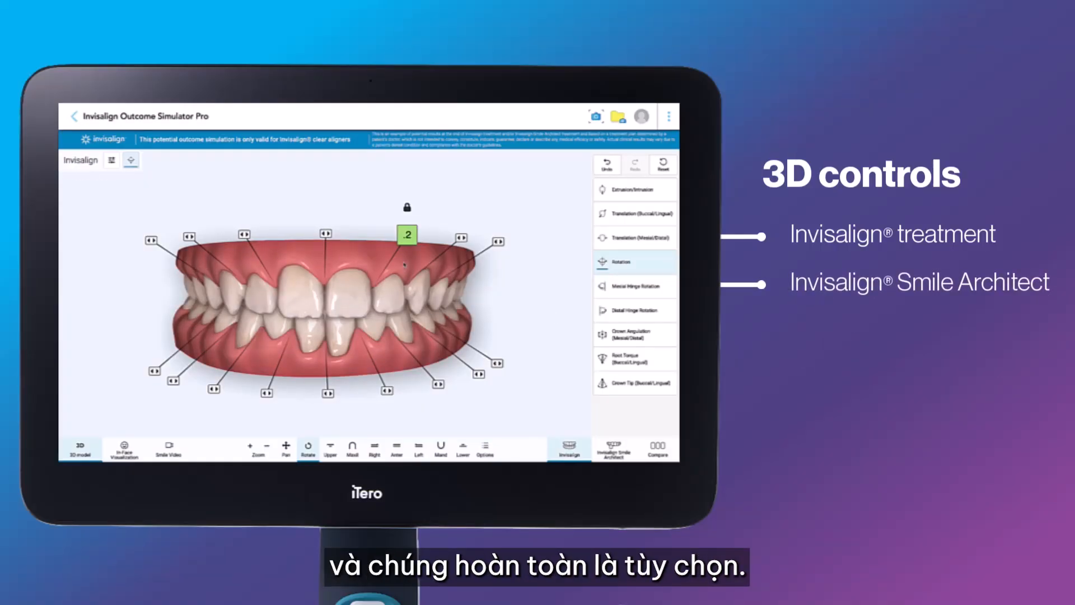
click(325, 234)
click(329, 253)
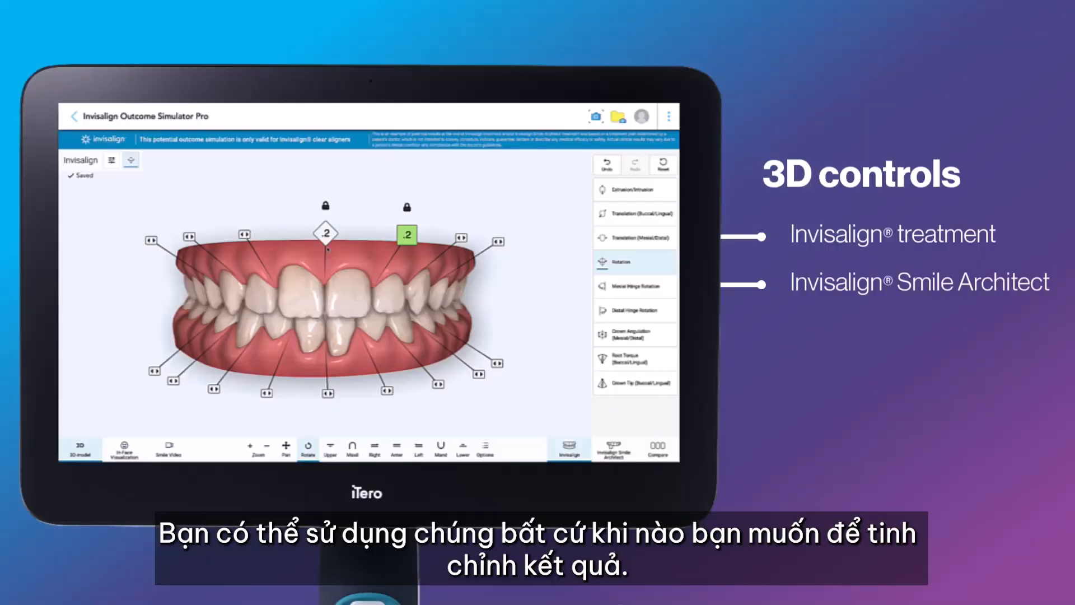
click(407, 235)
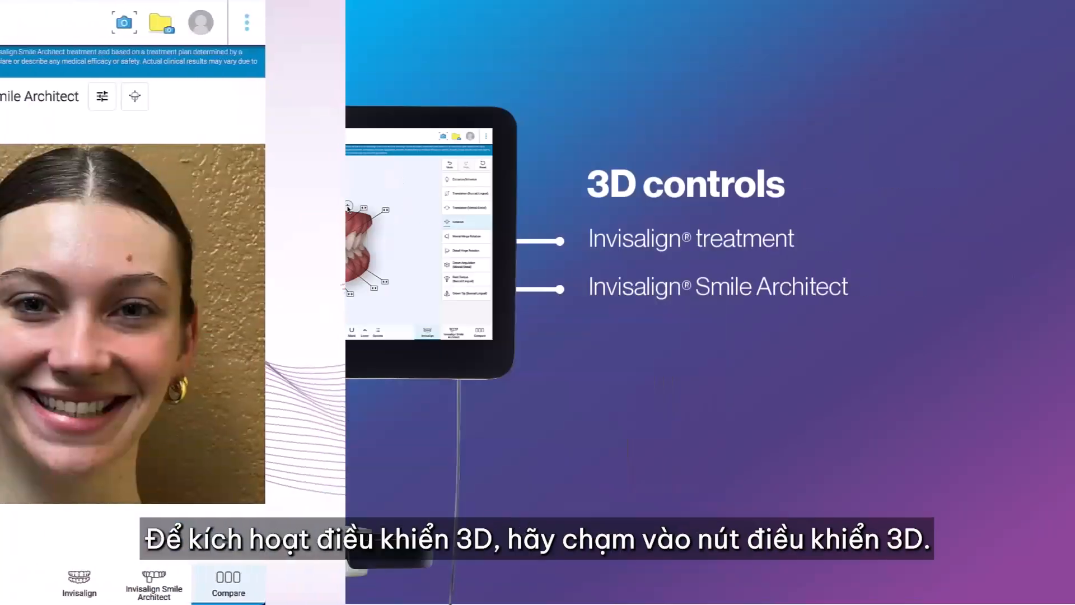
Step: Open the 3D controls for the Invisalign Smile Architect simulation and intrude tooth 9 slightly with Extrusion/Intrusion
click(485, 96)
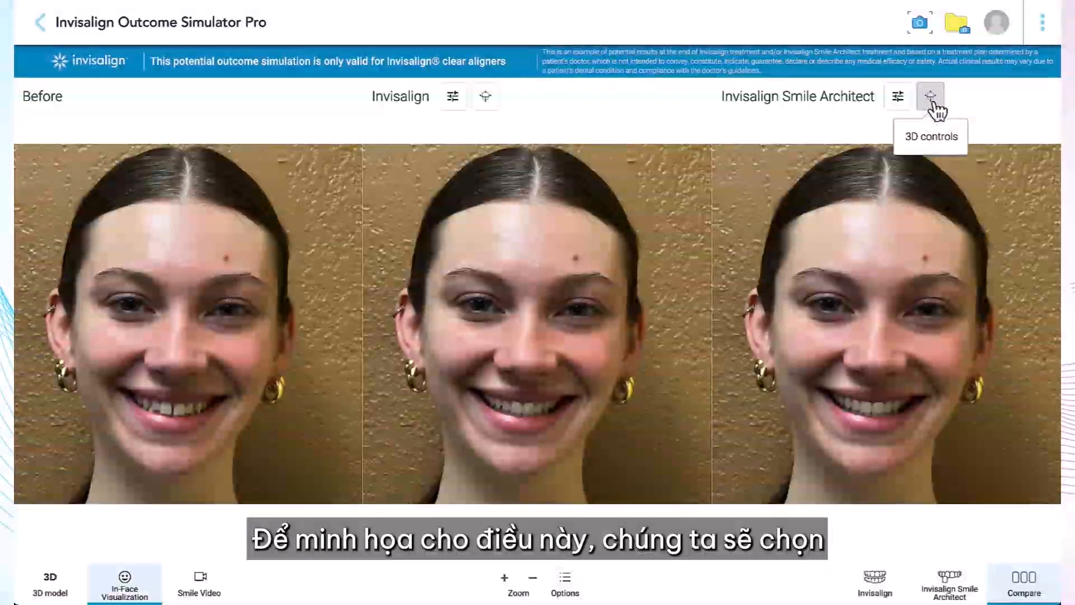
click(930, 98)
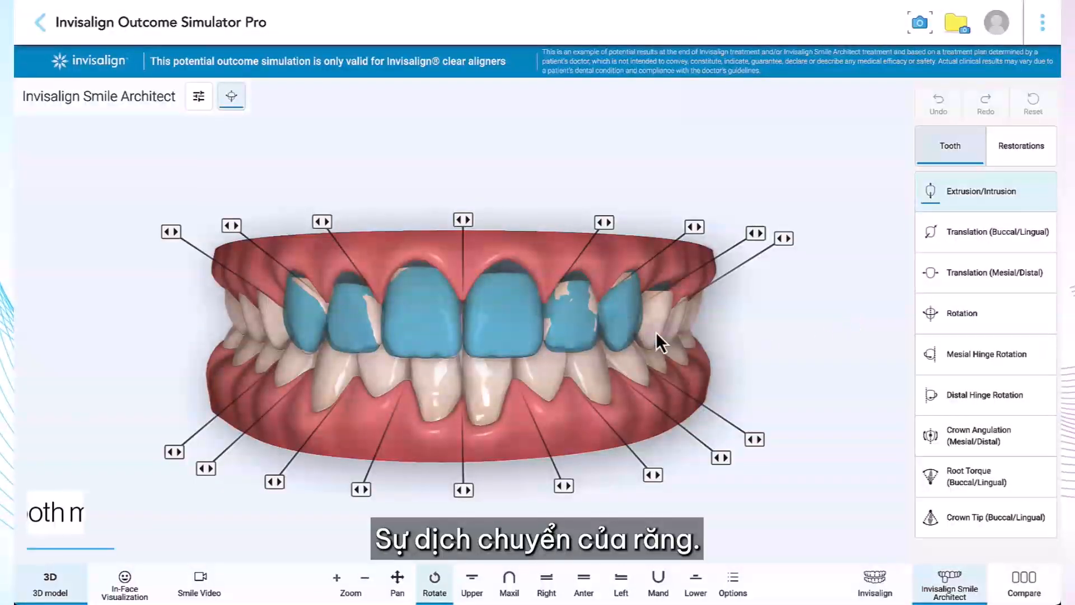
click(516, 324)
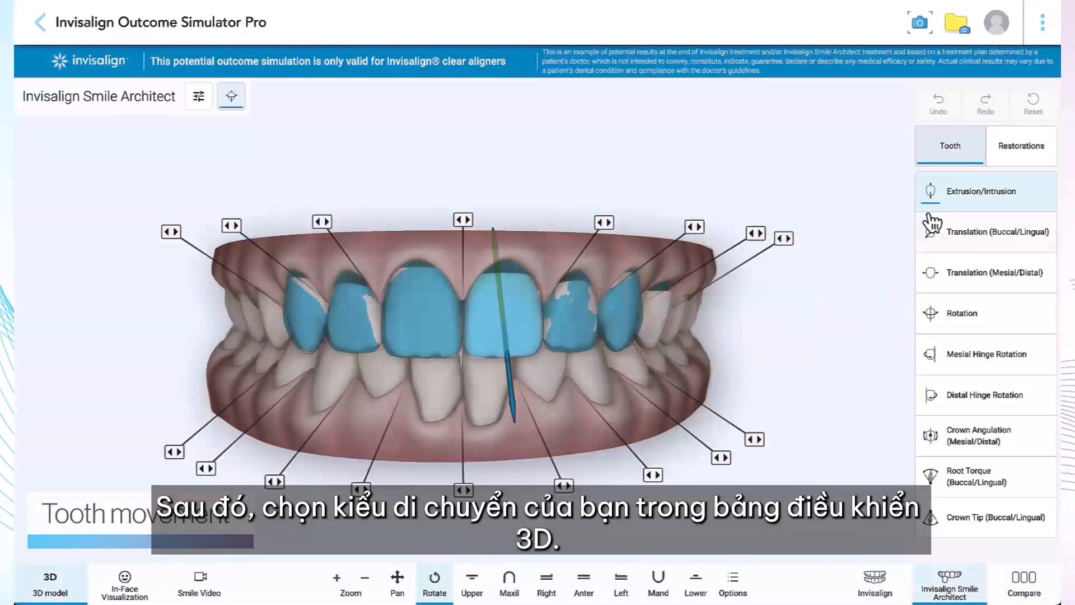
click(954, 205)
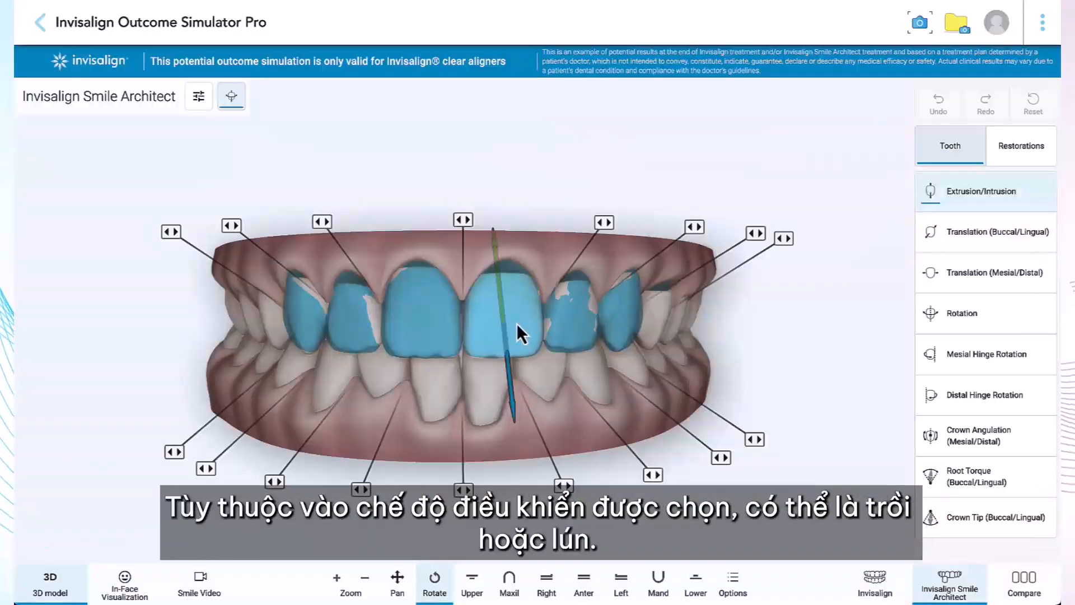
click(952, 198)
mouse_move(514, 395)
mouse_down()
mouse_move(516, 421)
mouse_move(513, 386)
mouse_up()
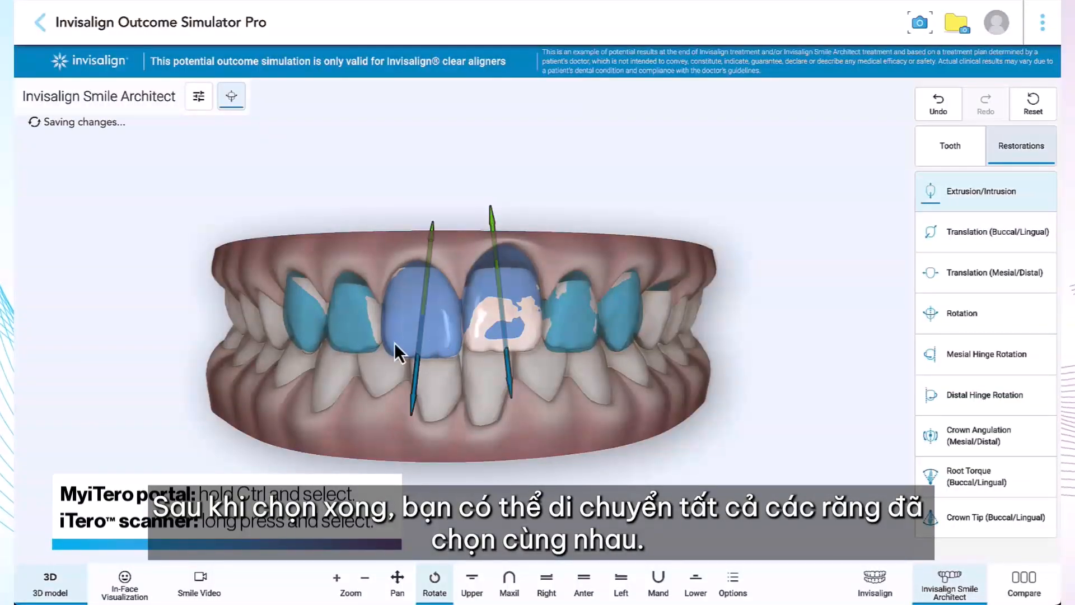
Step: Add tooth 7 to the selected restorations and intrude the restorations on teeth 7, 8 and 9 together
ctrl+click(368, 339)
mouse_move(345, 372)
mouse_down()
mouse_move(338, 406)
mouse_move(345, 372)
mouse_up()
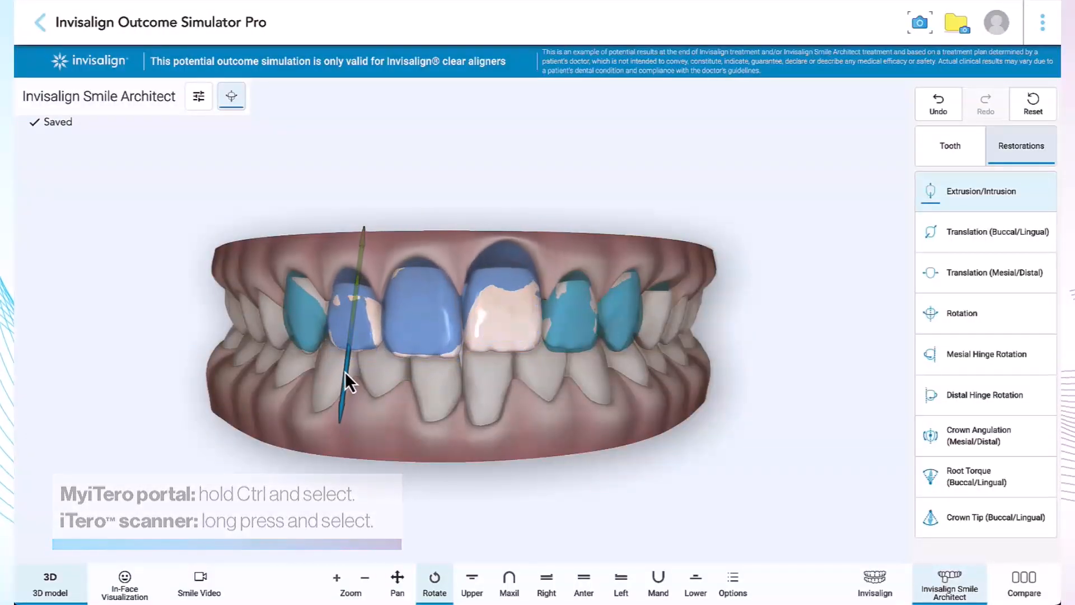
Step: Return to tooth adjustments and add 0.9 mm of spacing between teeth 8 and 9
click(944, 154)
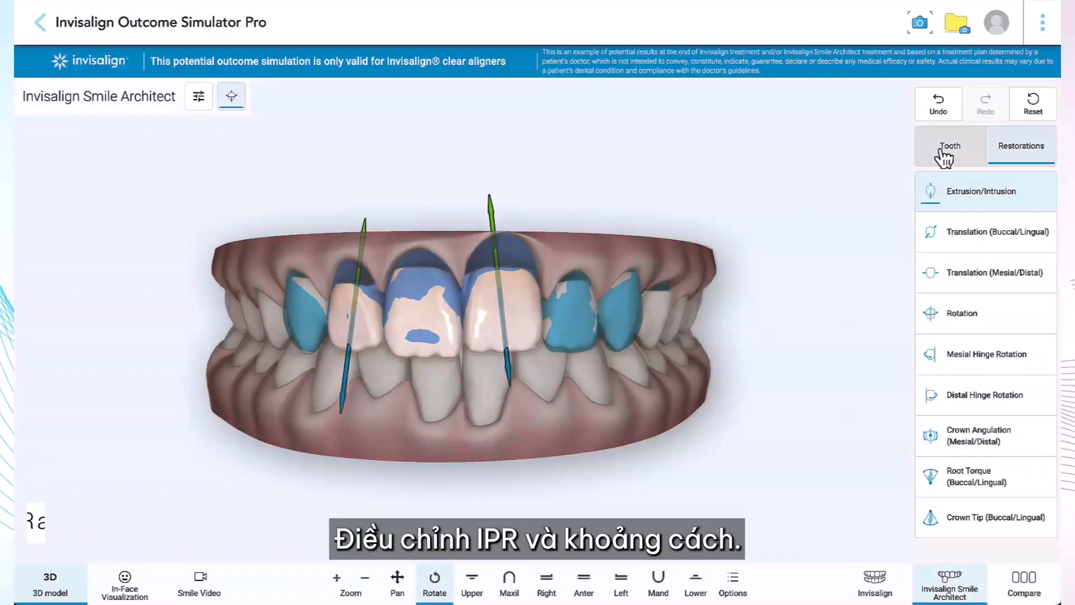
click(465, 220)
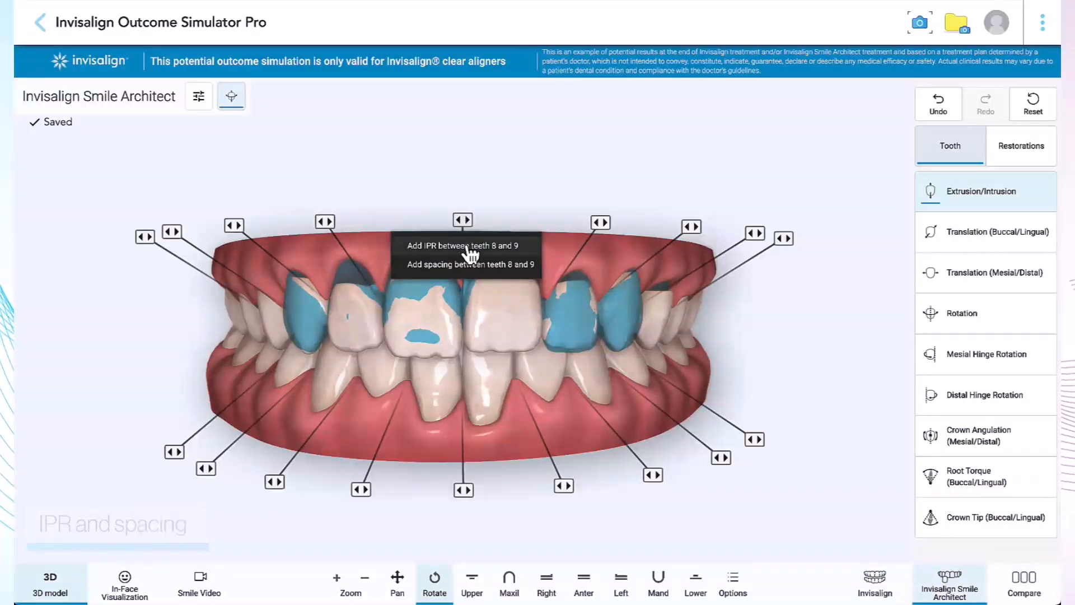
click(463, 266)
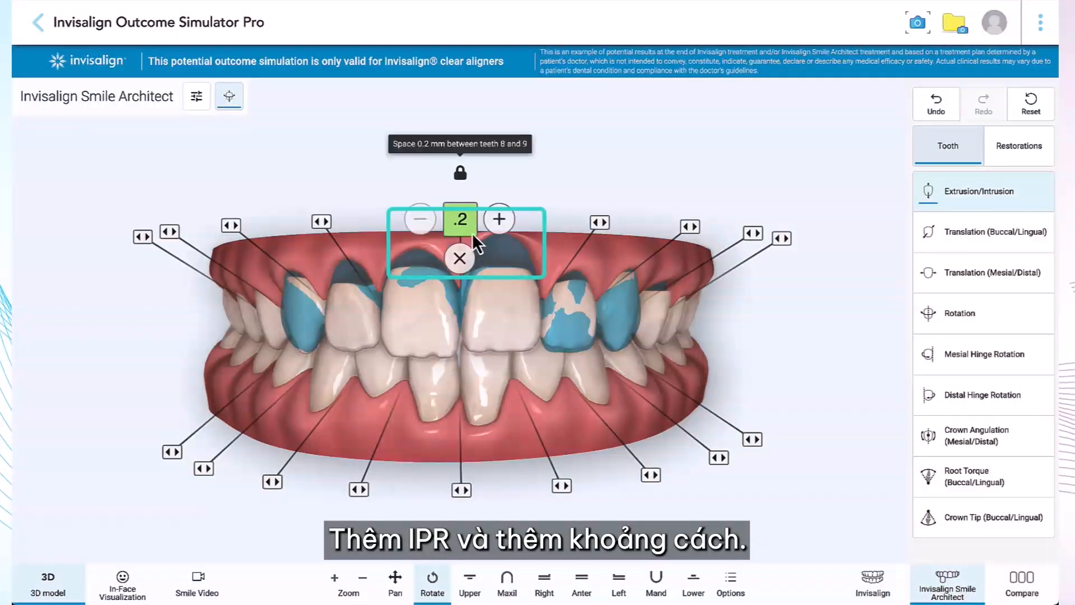
click(507, 218)
click(508, 218)
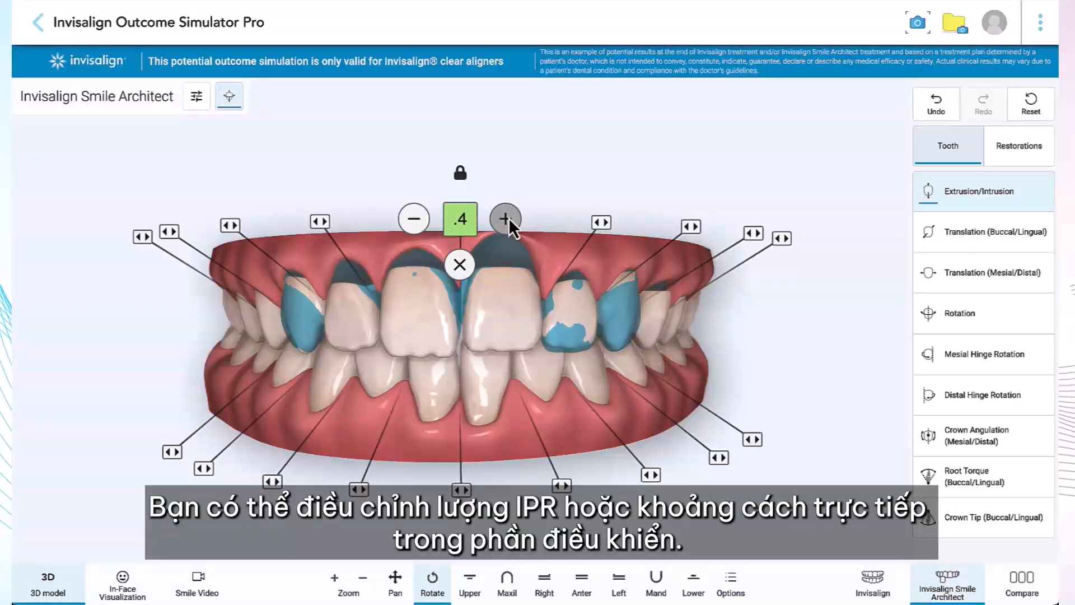
click(507, 219)
click(508, 218)
click(508, 219)
click(508, 219)
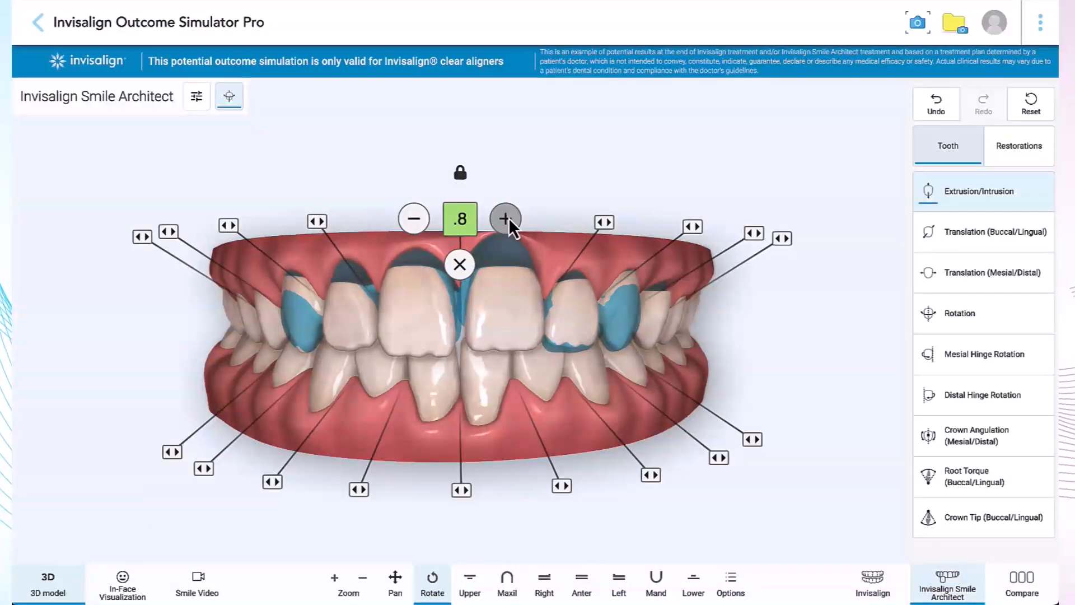
click(508, 219)
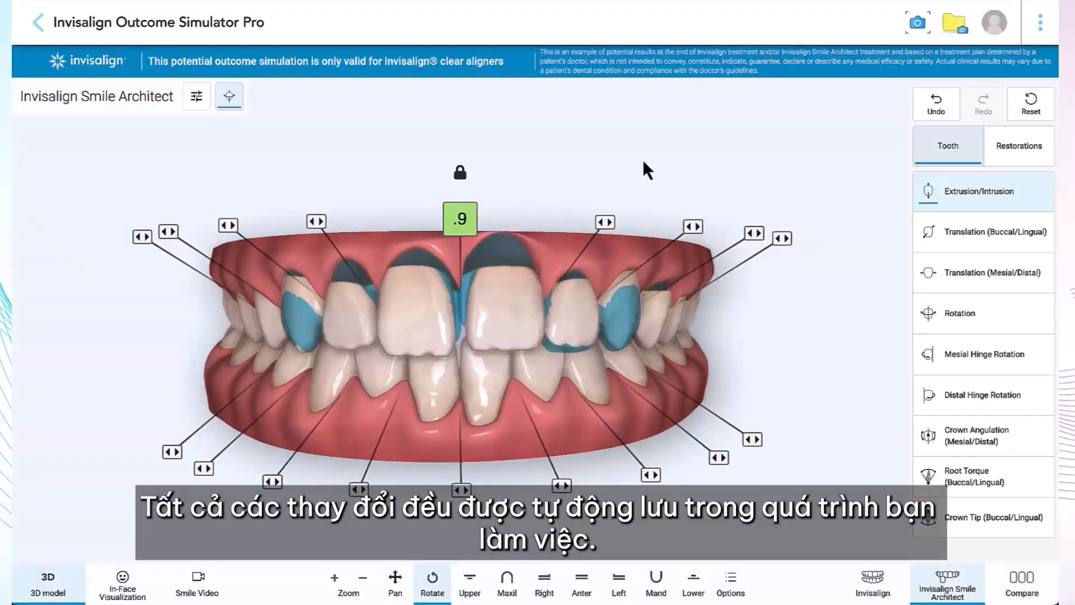